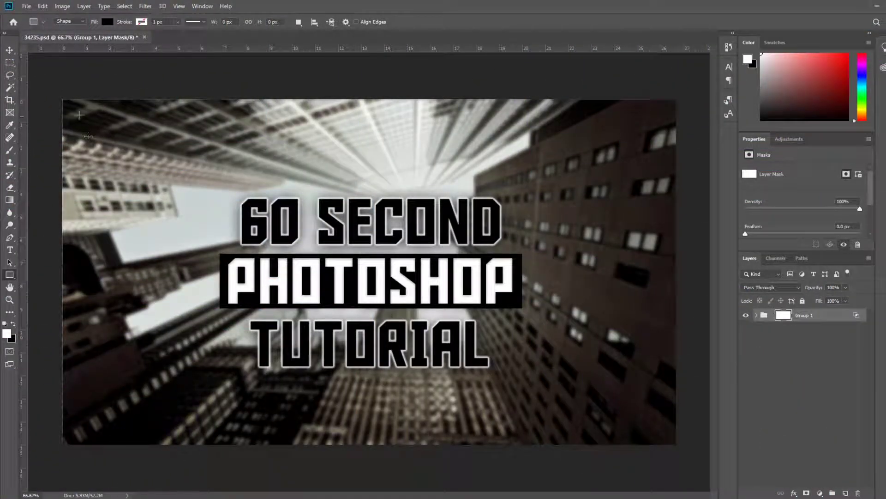
Draw a rectangle spanning the whole thumbnail and give it a white fill.
drag(62, 100, 676, 443)
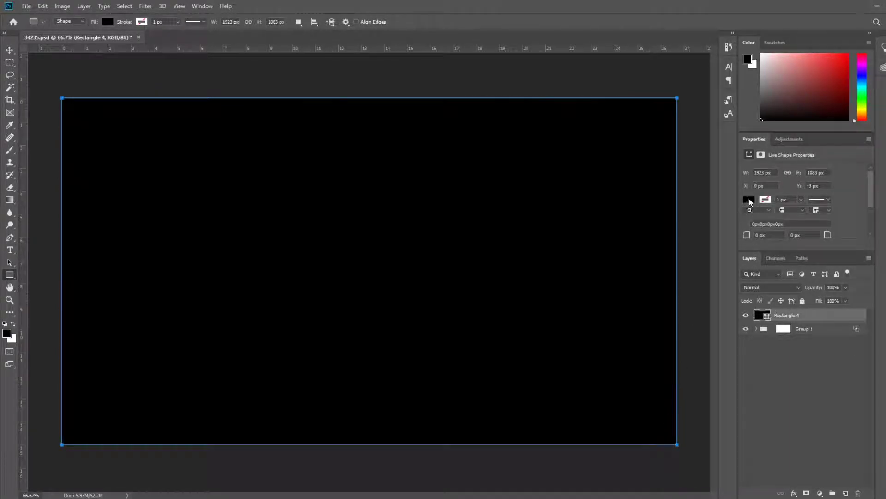
click(749, 199)
click(756, 250)
click(787, 400)
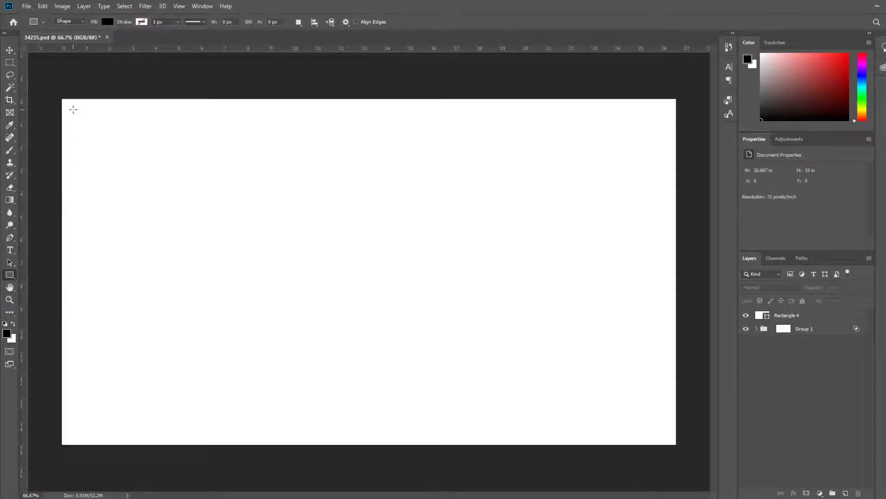
Draw a slightly inset second rectangle inside the white one, then select Rectangle 4.
drag(73, 109, 658, 431)
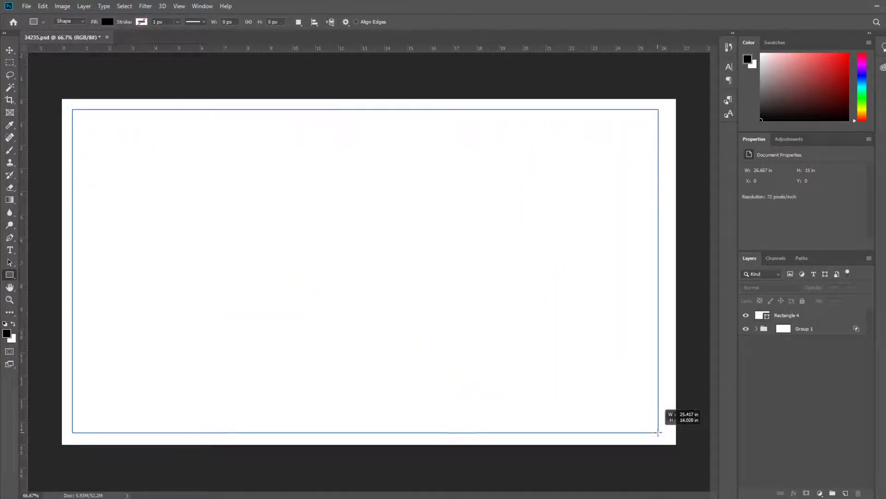
drag(658, 432, 666, 434)
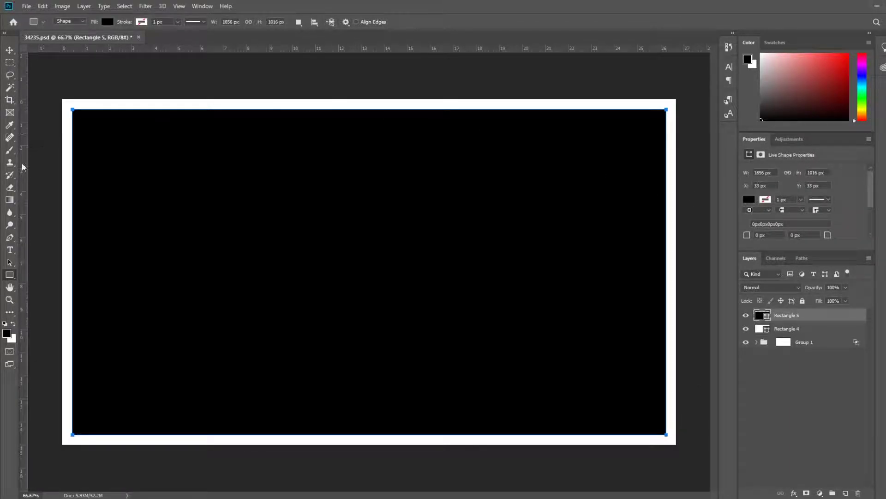
click(778, 330)
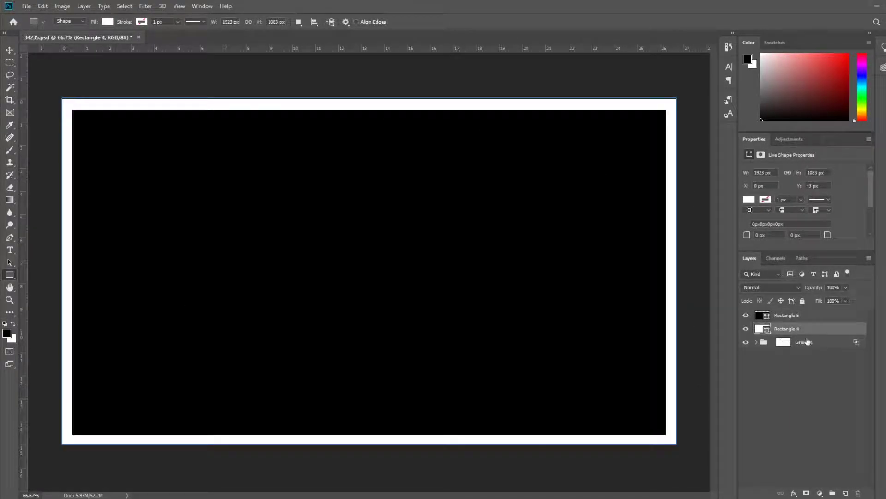
Rasterize both rectangle layers together and merge them into Rectangle 5.
shift+click(799, 317)
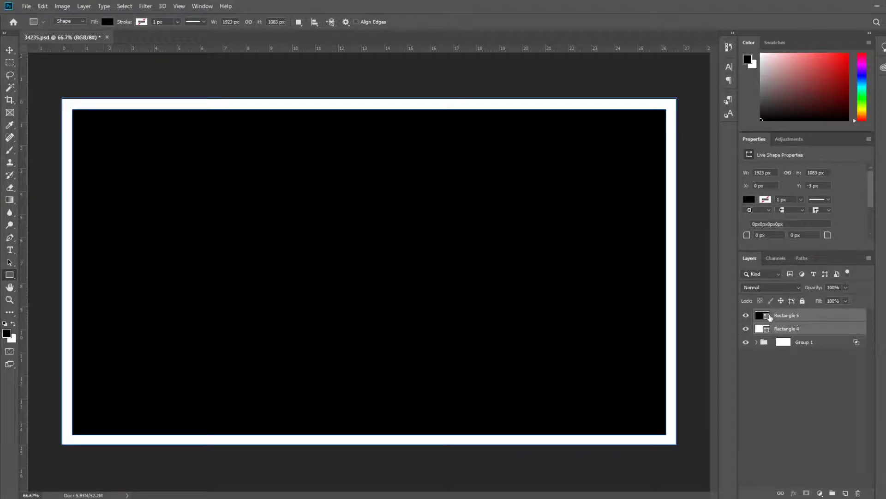
right_click(802, 320)
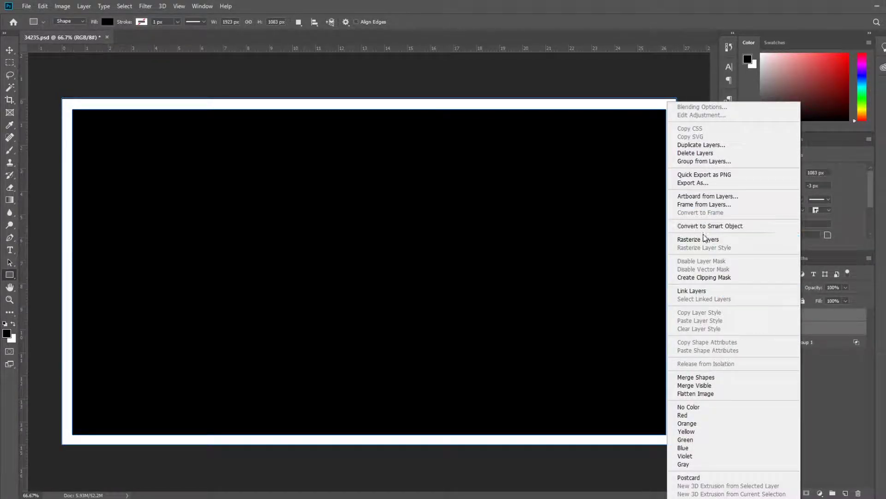
click(703, 238)
right_click(782, 326)
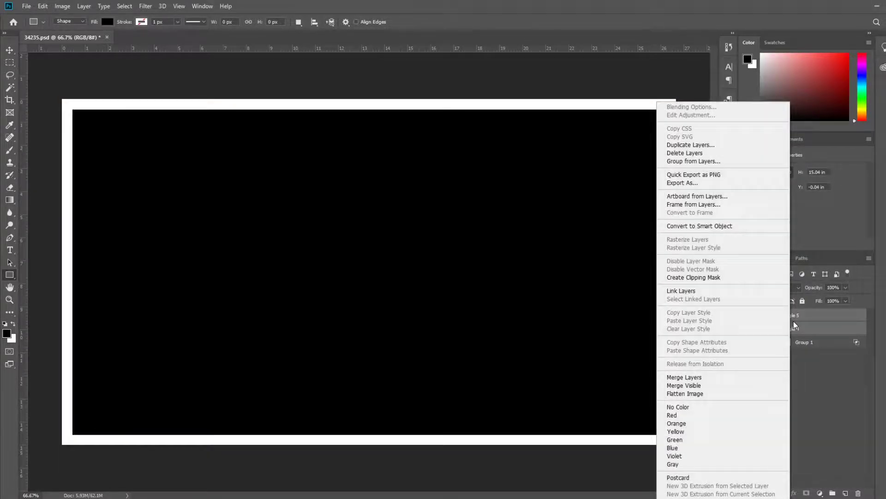
click(732, 377)
Delete the black interior using a Magic Wand selection, then deselect.
click(10, 88)
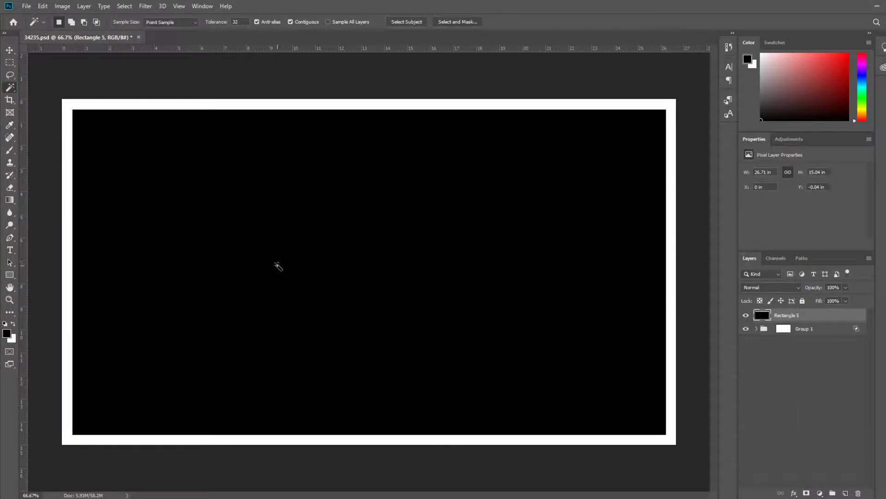
click(278, 269)
key(Delete)
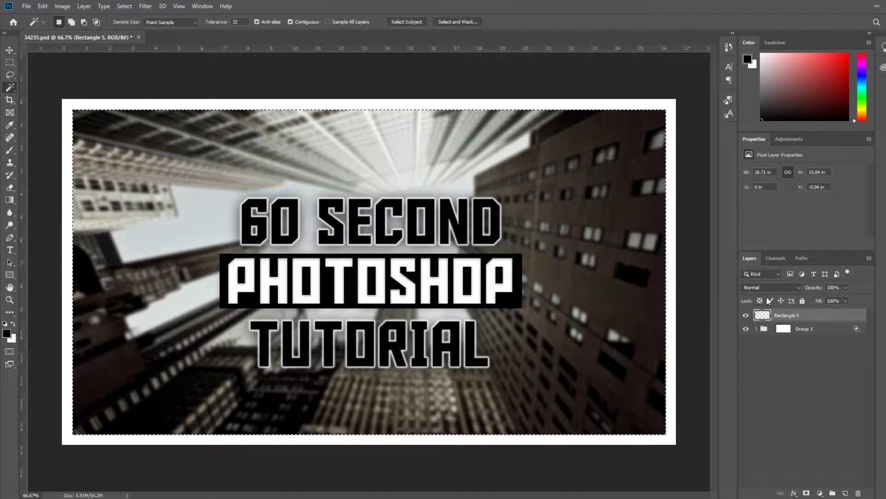
click(10, 62)
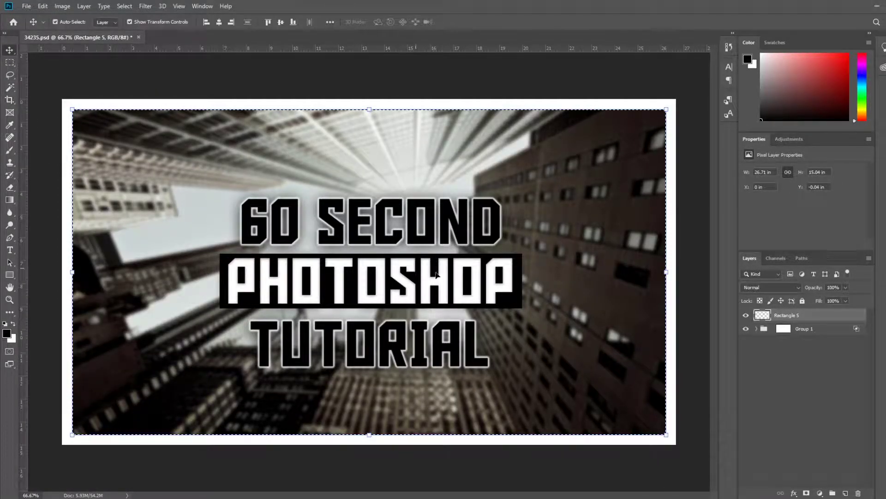
key(ctrl+d)
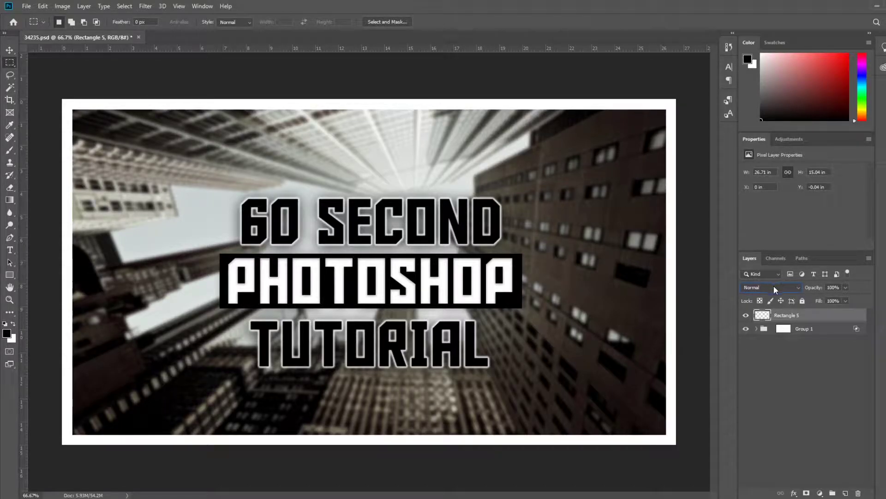
Set Rectangle 5's blend mode to Overlay.
click(760, 288)
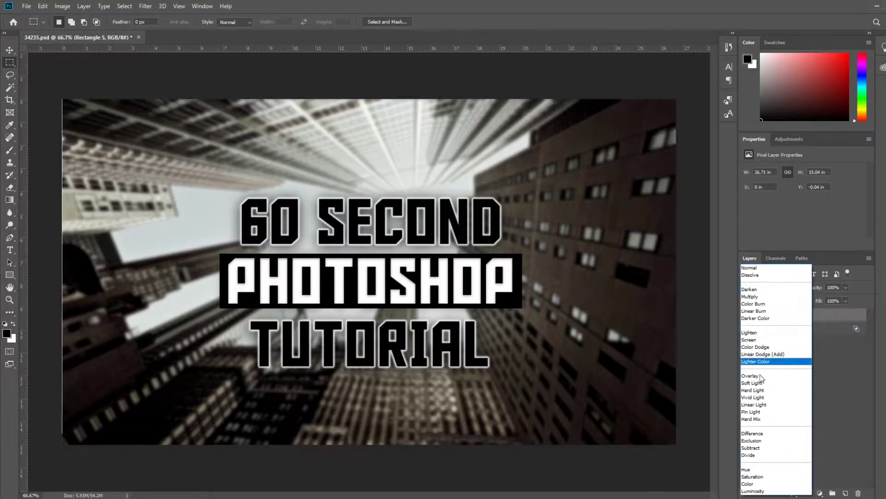
click(762, 380)
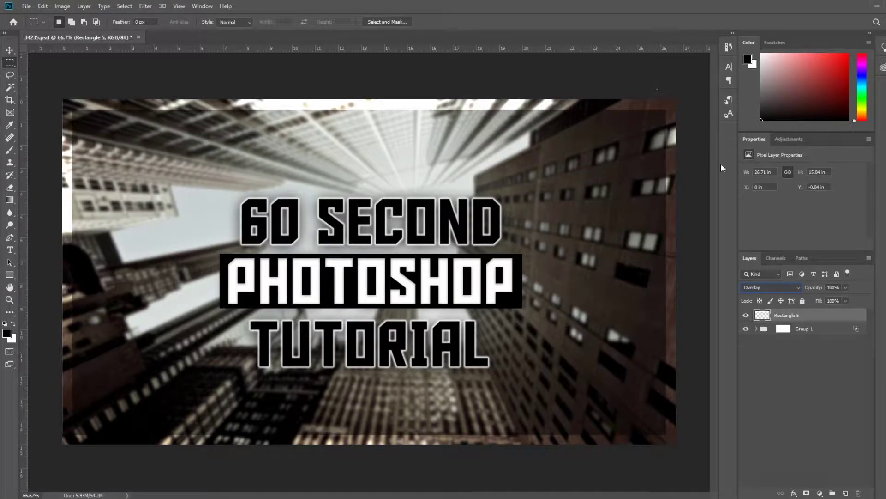
Enable Bevel & Emboss in Rectangle 5's Blending Options.
right_click(795, 317)
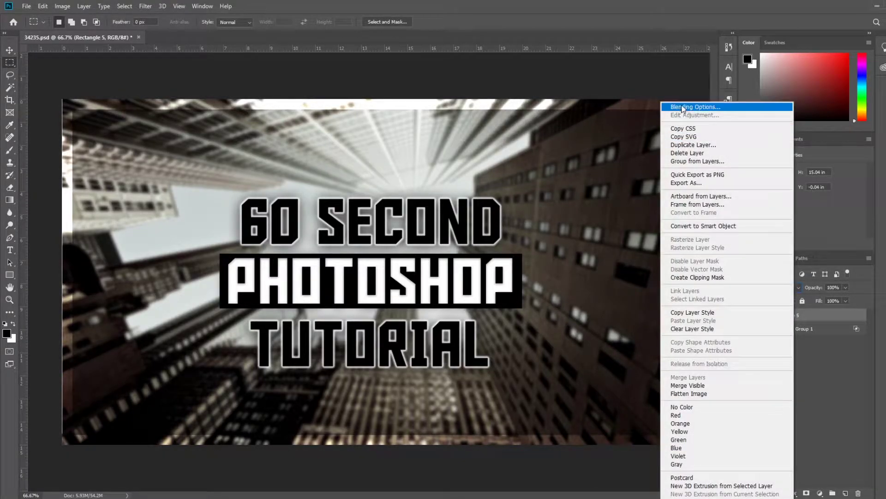
click(725, 107)
drag(618, 20, 649, 46)
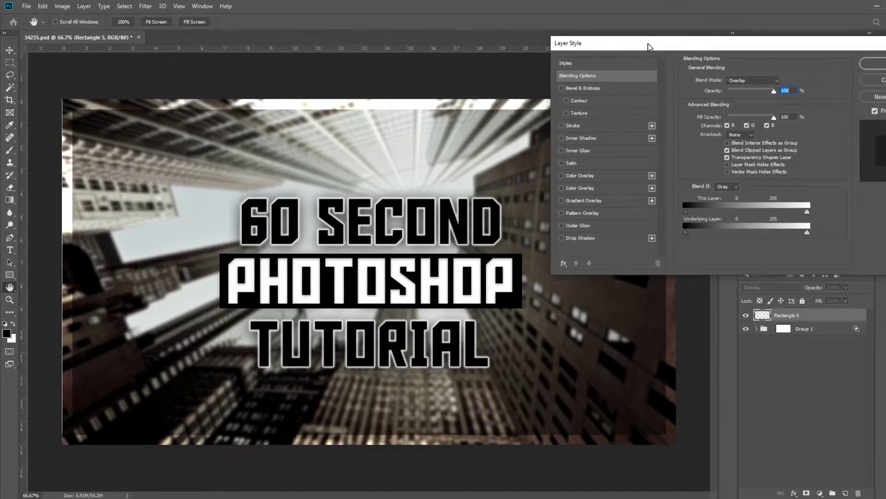
click(561, 87)
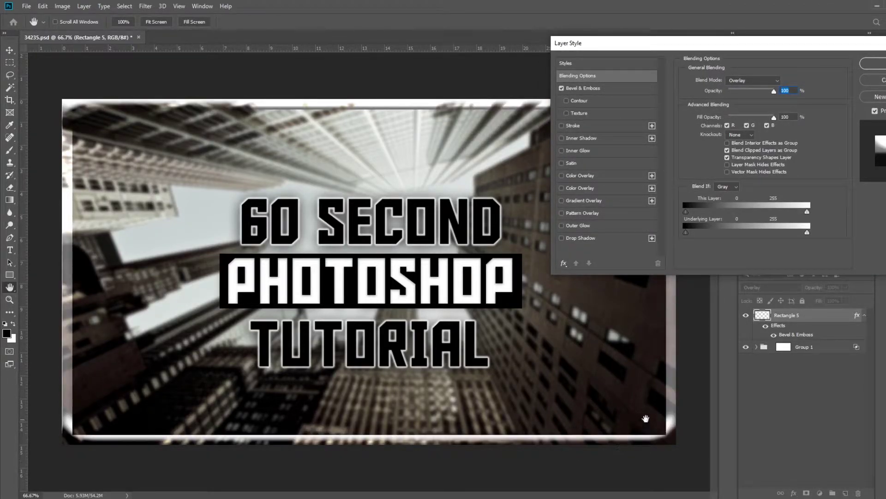